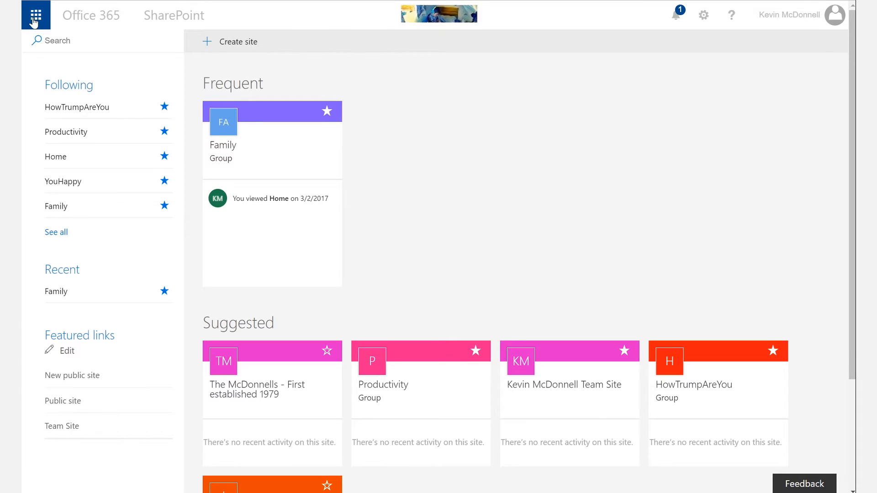
left_click(35, 22)
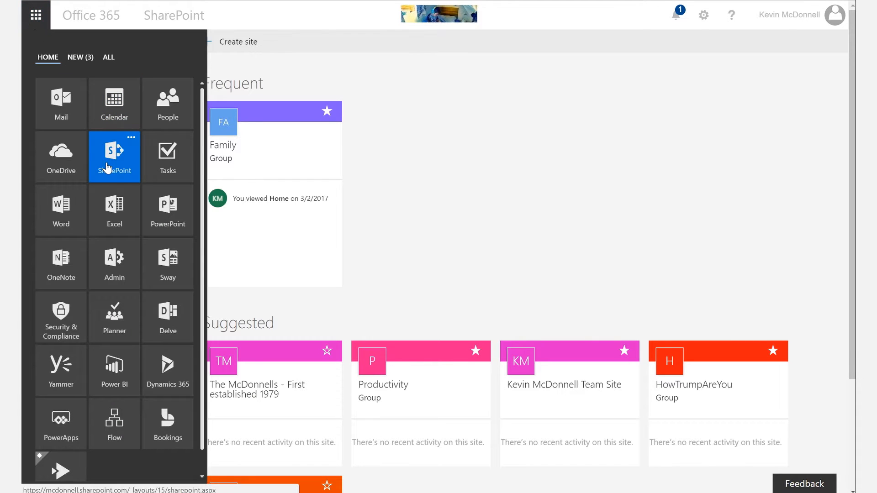
left_click(571, 204)
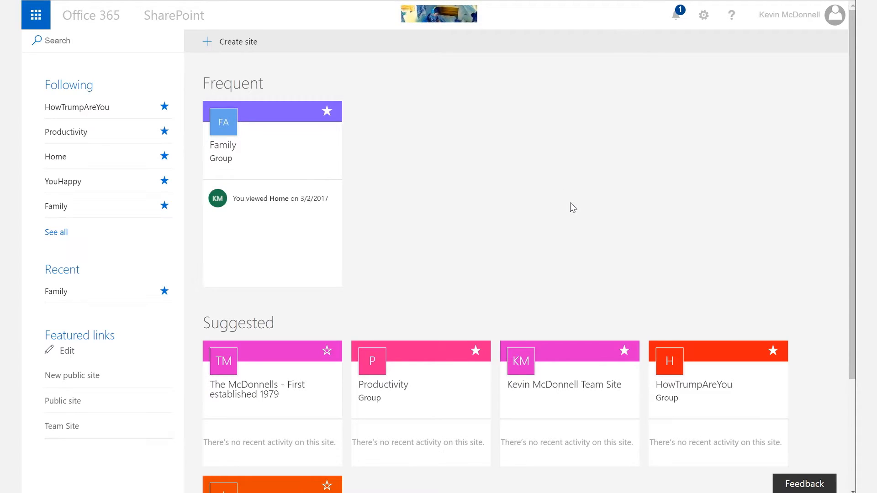
Create a public team site and group named "3 Daily Tasks" without adding any extra owners or members.
left_click(242, 49)
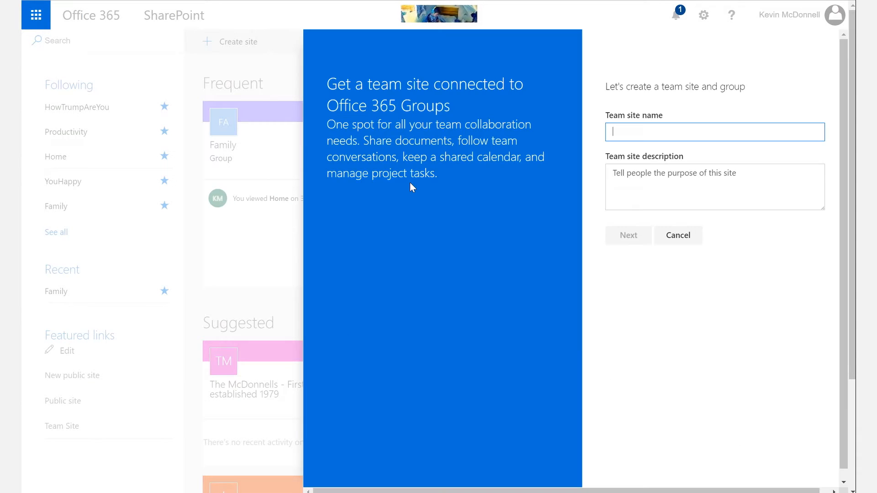
type("3")
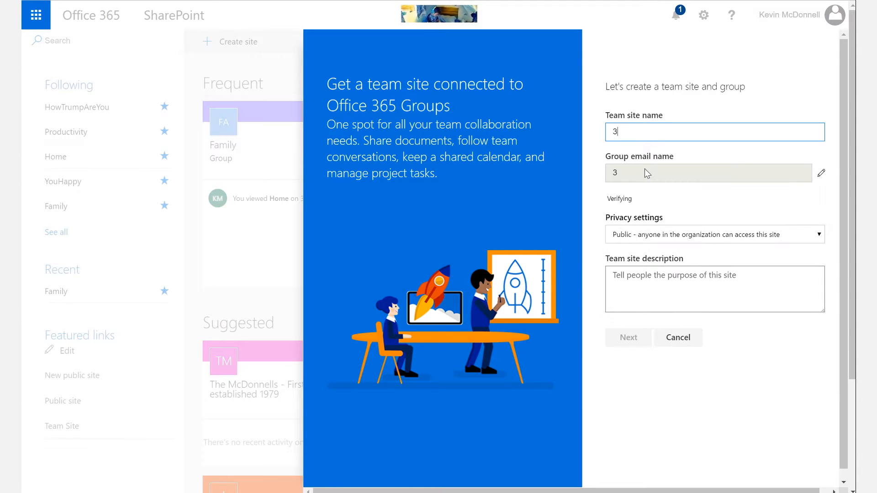
type(" Daily Tasks")
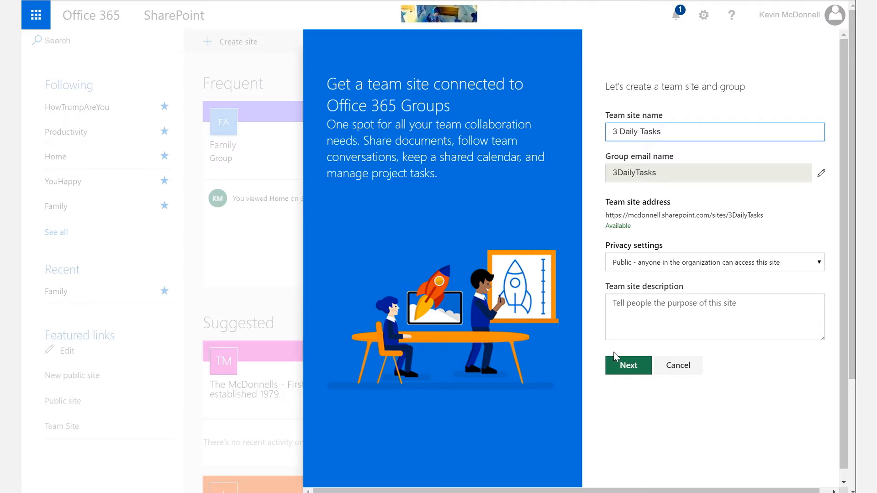
left_click(635, 366)
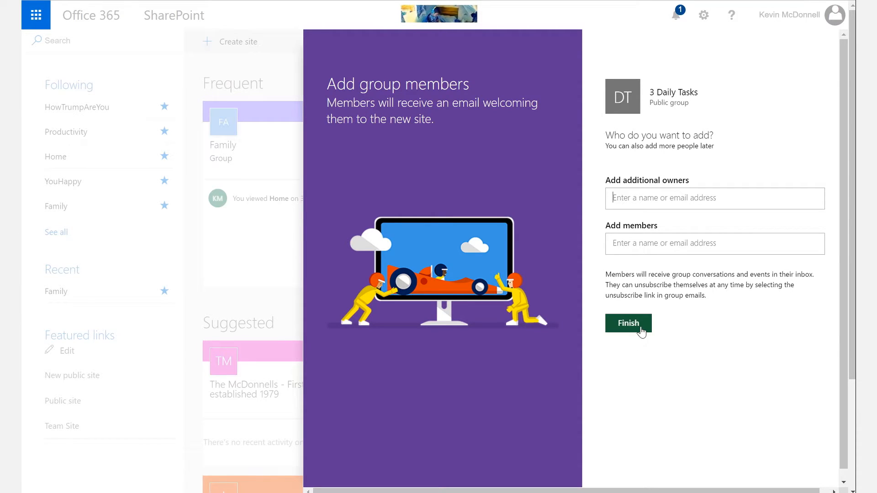
left_click(642, 332)
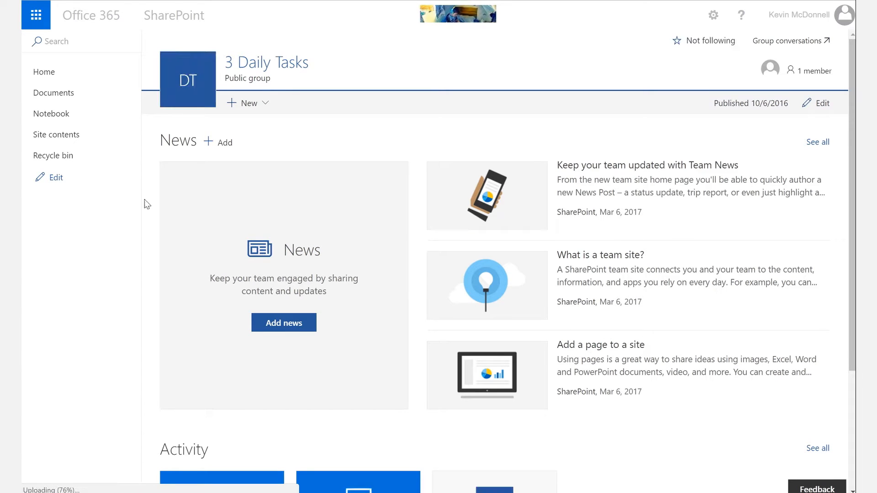
Create a list named "Key aims" in the site contents, shown in the site navigation.
left_click(63, 137)
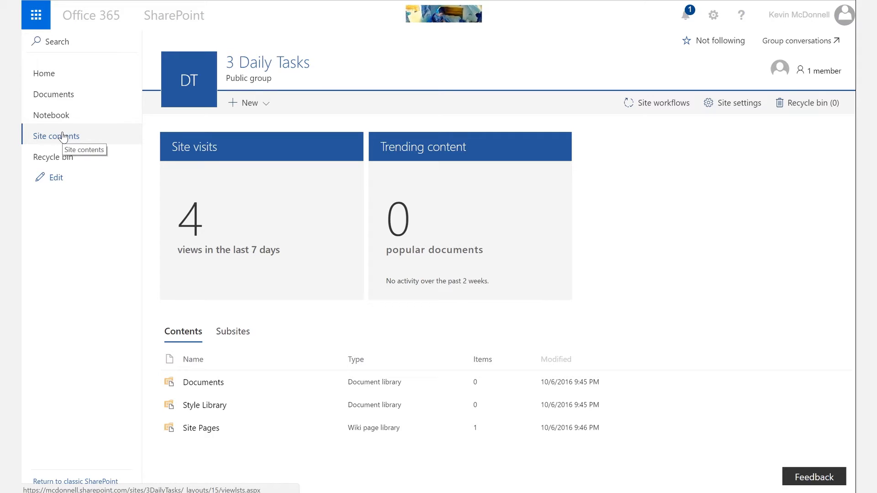
left_click(264, 105)
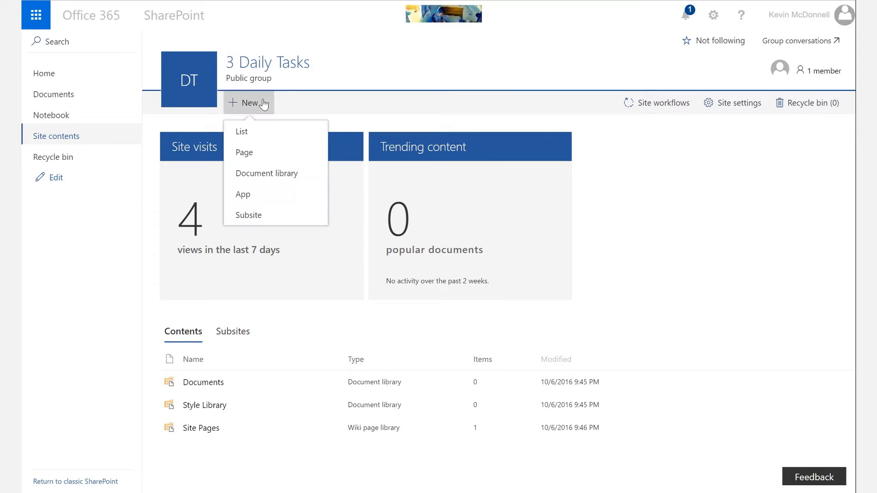
left_click(241, 134)
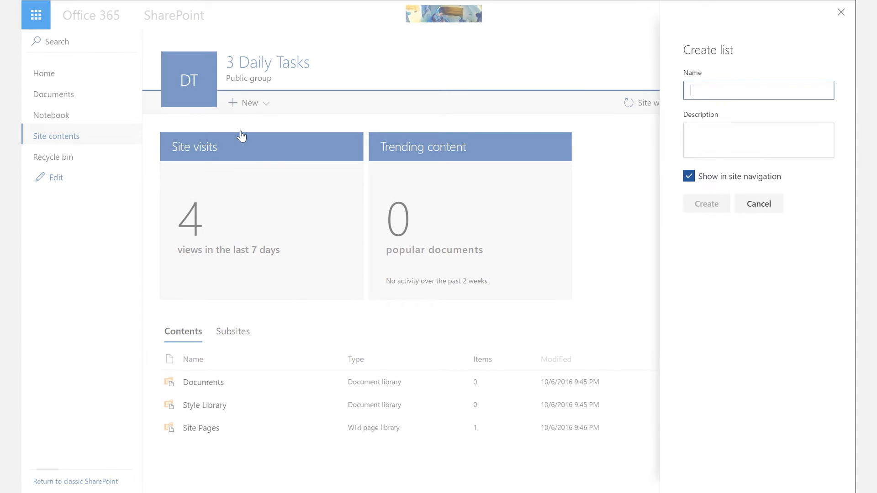
type("Key assum")
key("BackSpace")
key("BackSpace")
key("BackSpace")
key("BackSpace")
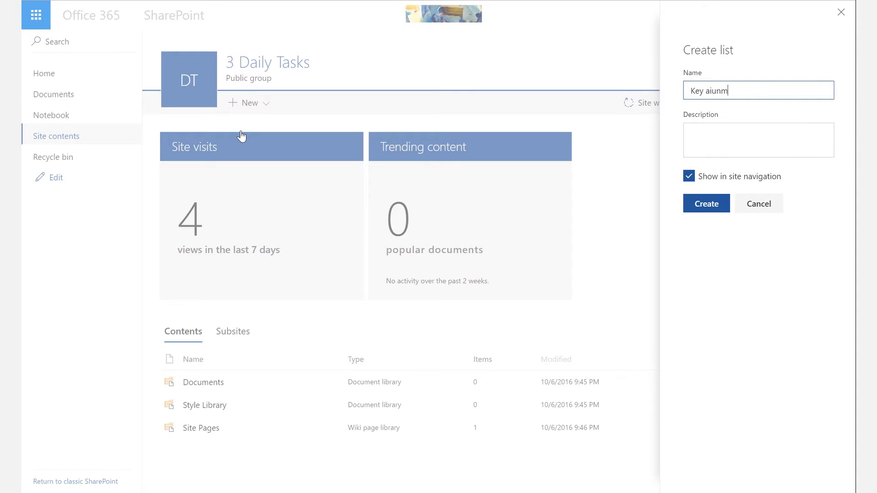
type("i")
left_click(706, 206)
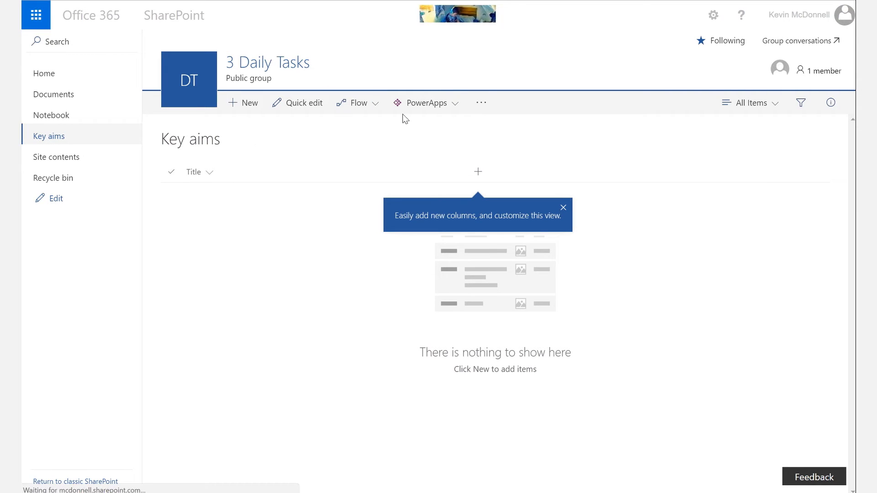
Rename the Title column of the Key aims list to "Aim" in the list settings.
left_click(713, 15)
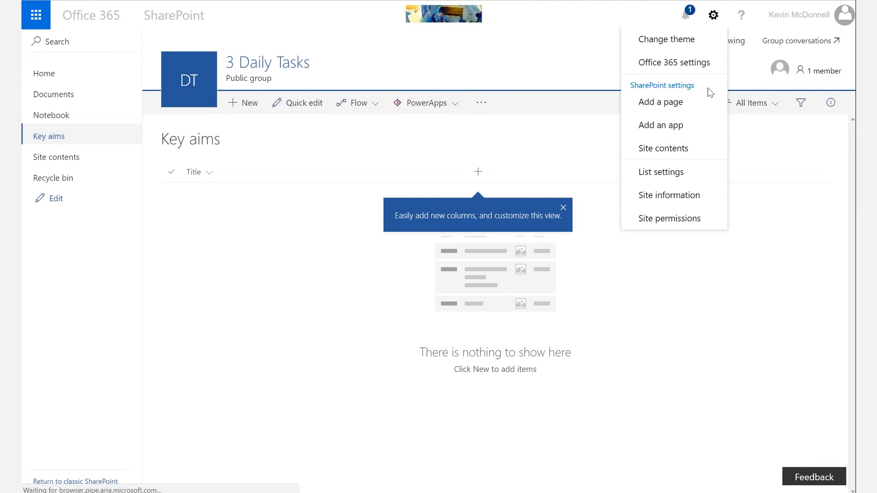
left_click(678, 175)
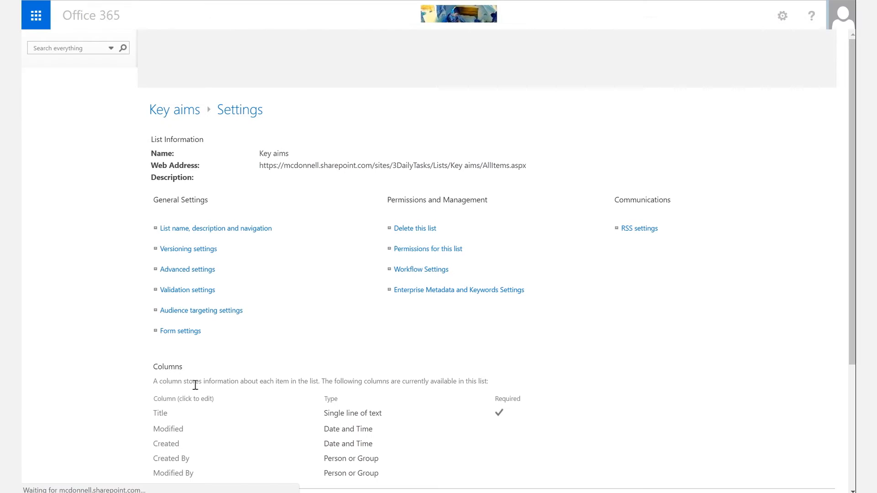
left_click(160, 414)
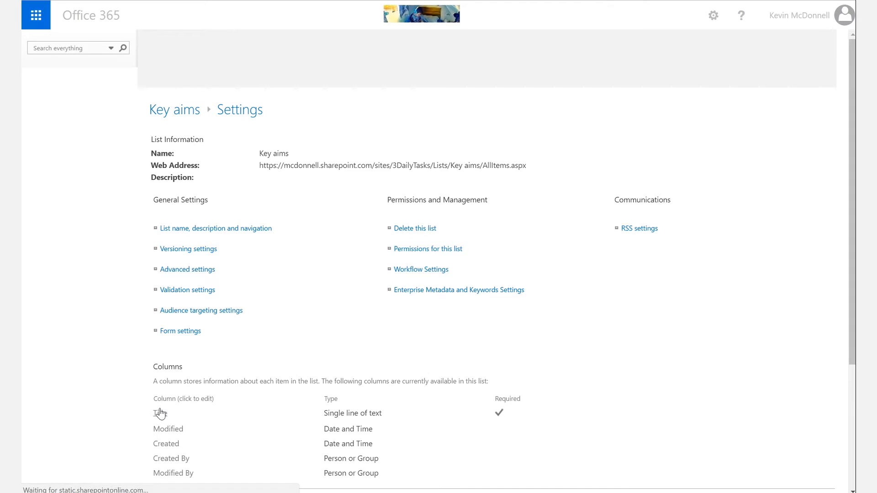
left_click(160, 414)
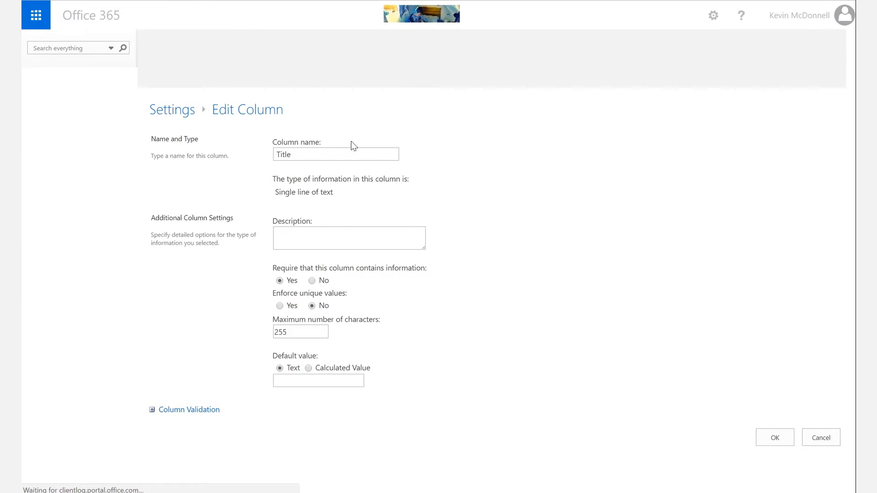
type("Aim")
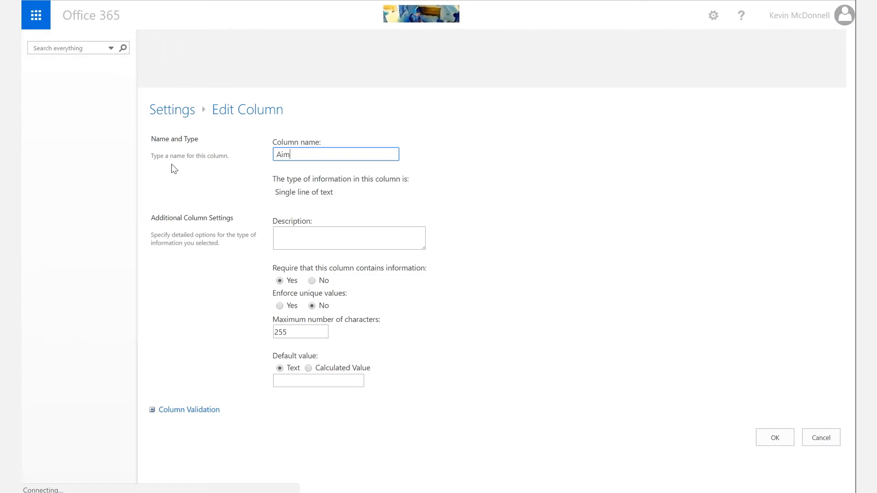
left_click(772, 437)
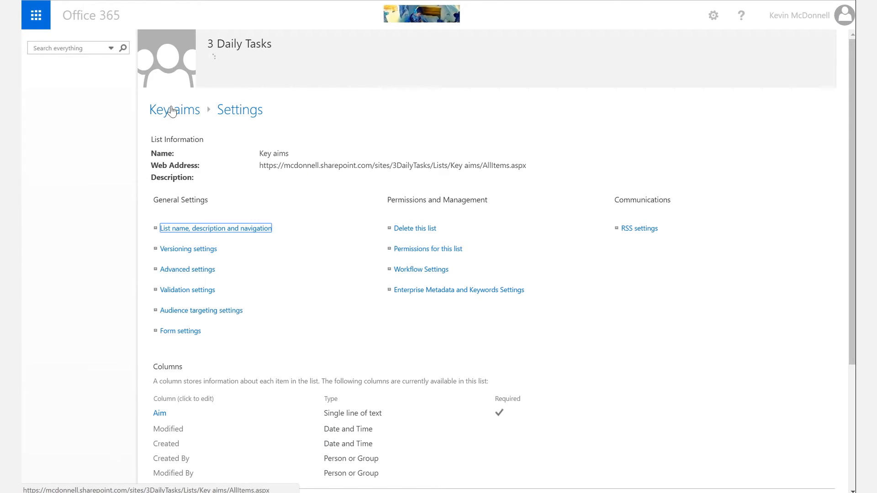
Return to the Key aims list and add a date column named "Completion date".
left_click(172, 111)
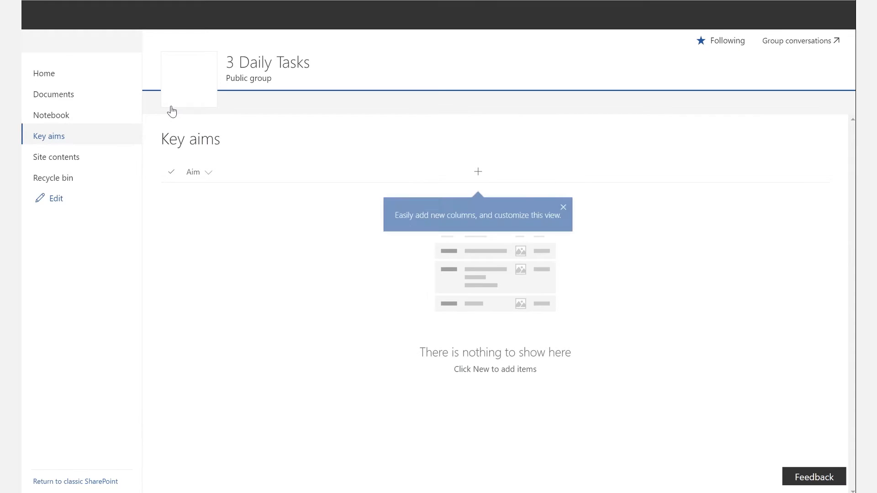
left_click(565, 208)
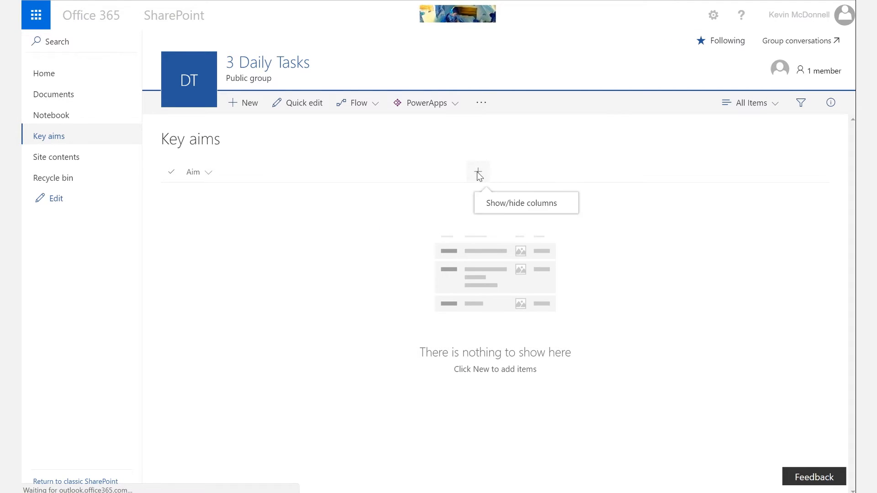
left_click(479, 172)
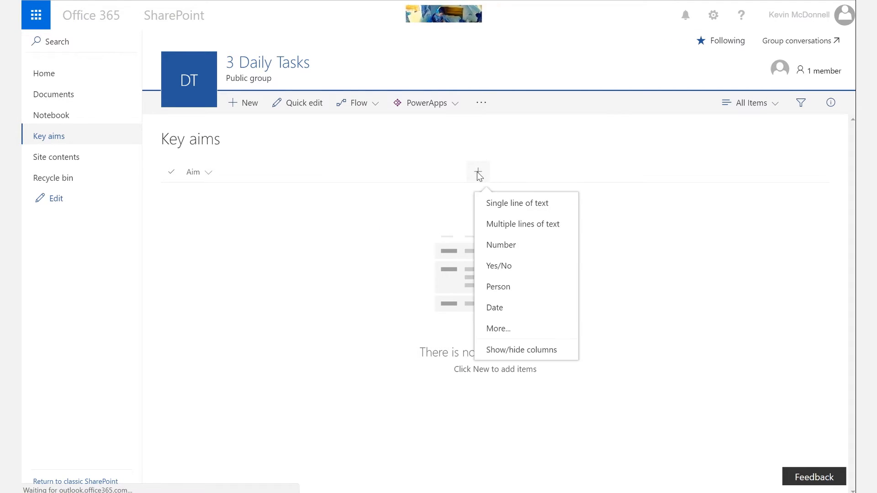
left_click(510, 306)
type("Comp")
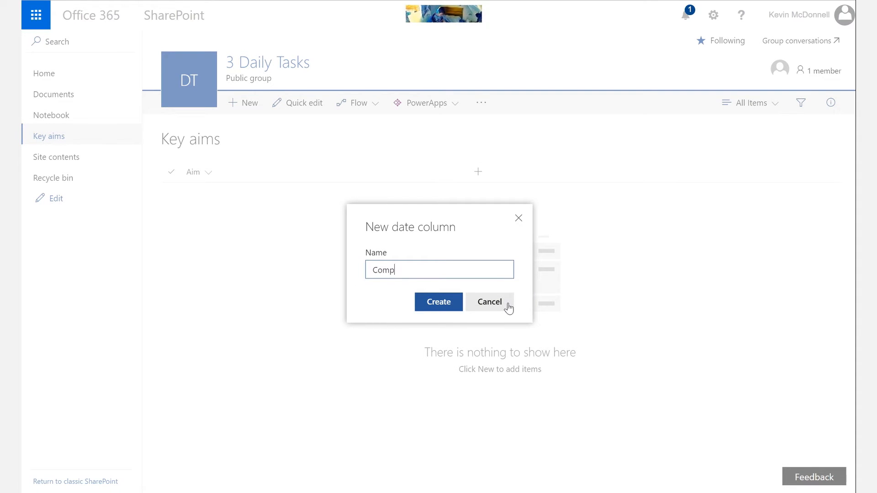
type("letion data")
left_click(438, 303)
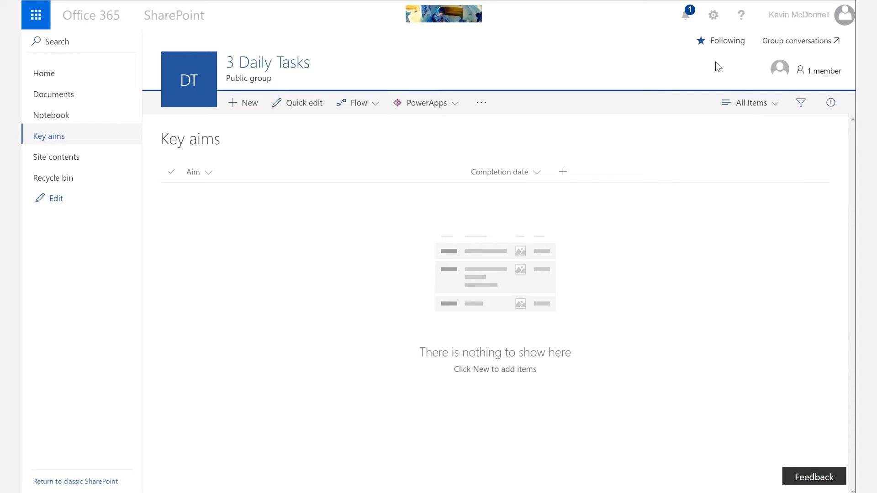
Create a second list named "Daily tasks" in the site contents, shown in the site navigation.
left_click(72, 159)
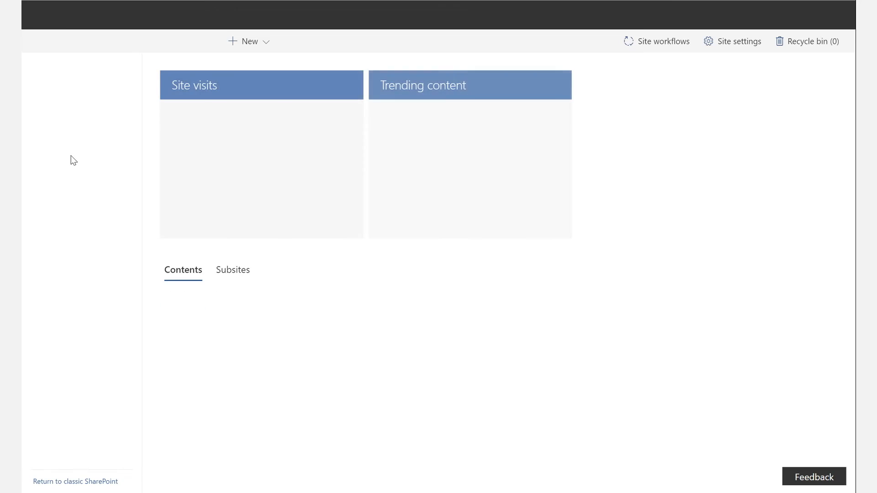
left_click(269, 104)
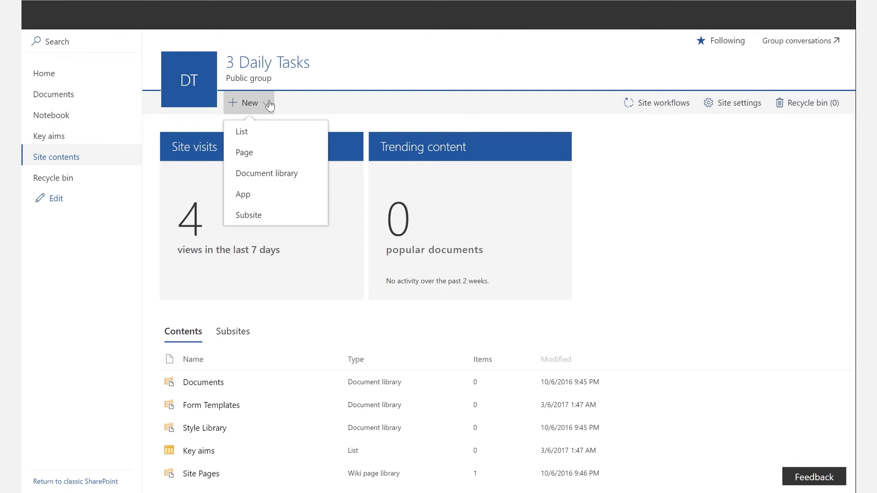
left_click(241, 131)
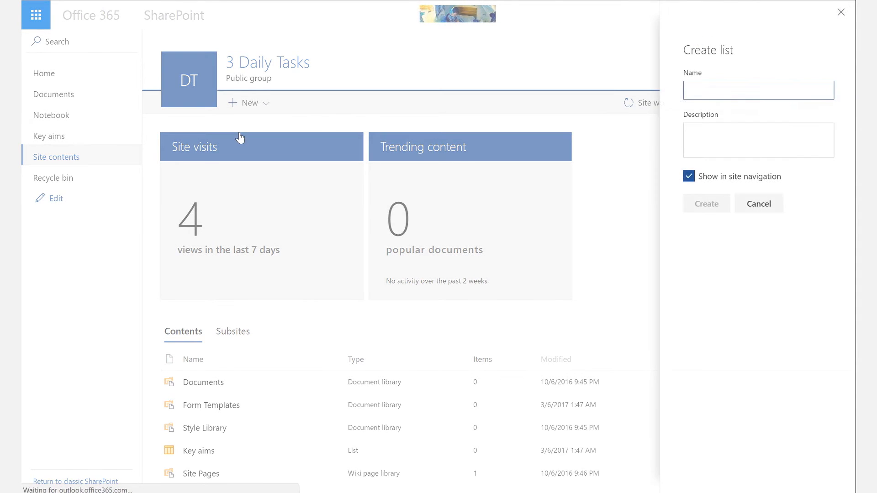
type("Daily tasks")
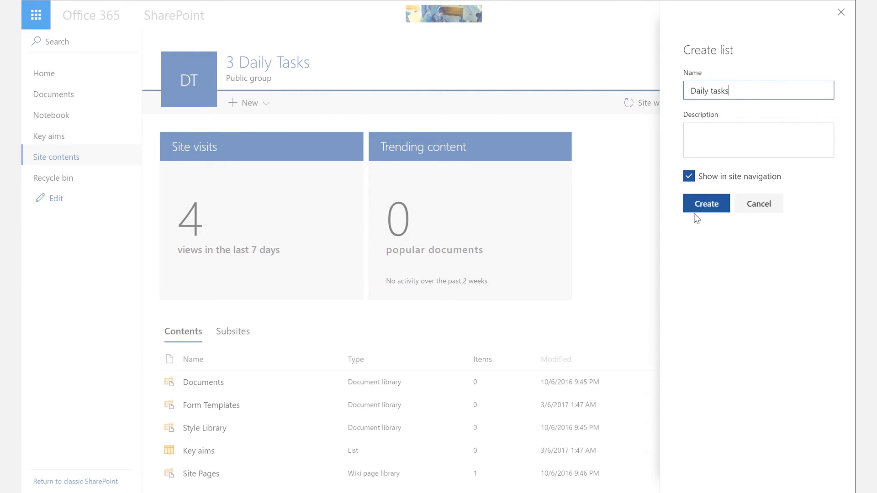
left_click(706, 206)
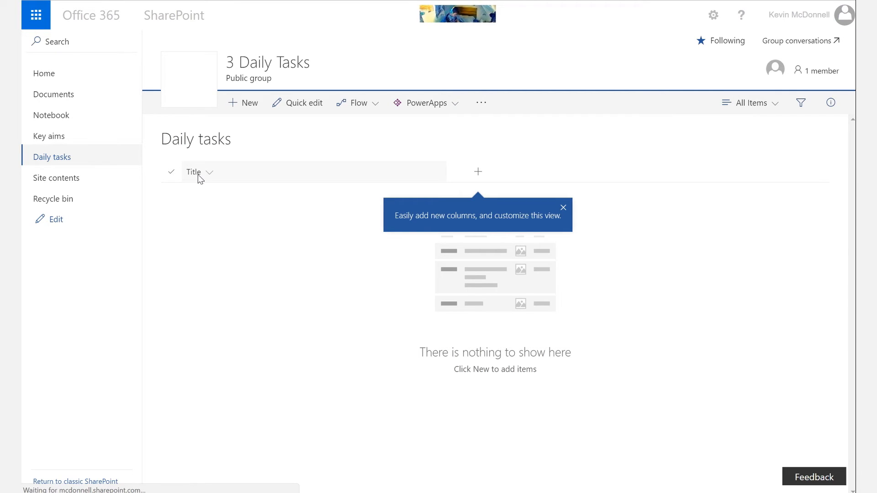
left_click(480, 172)
left_click(530, 350)
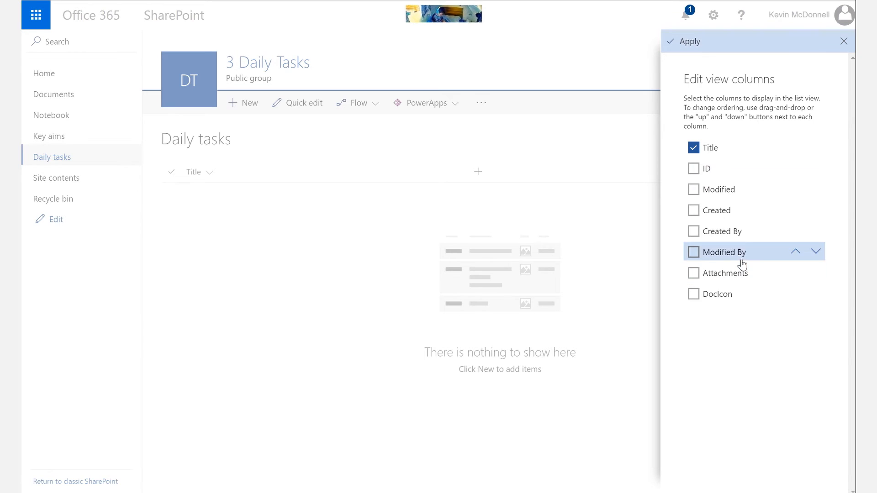
left_click(561, 170)
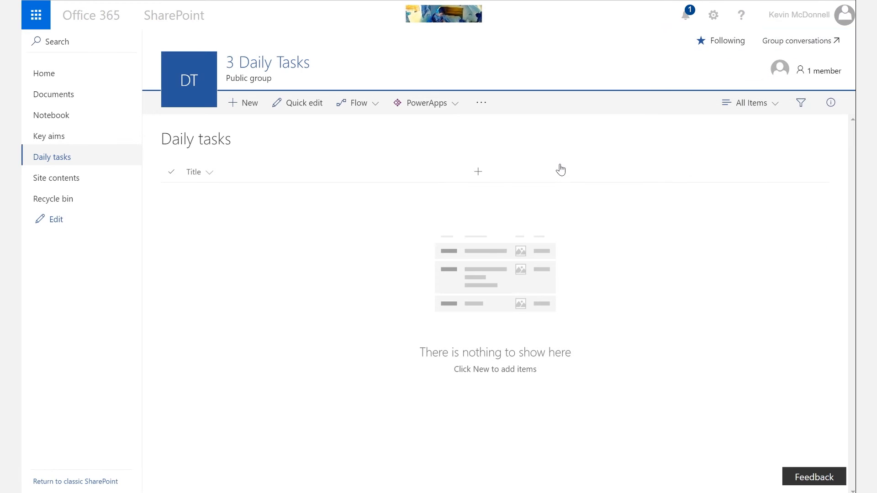
Start a new column of the Lookup type in the Daily tasks list and name it "Key aim".
left_click(480, 177)
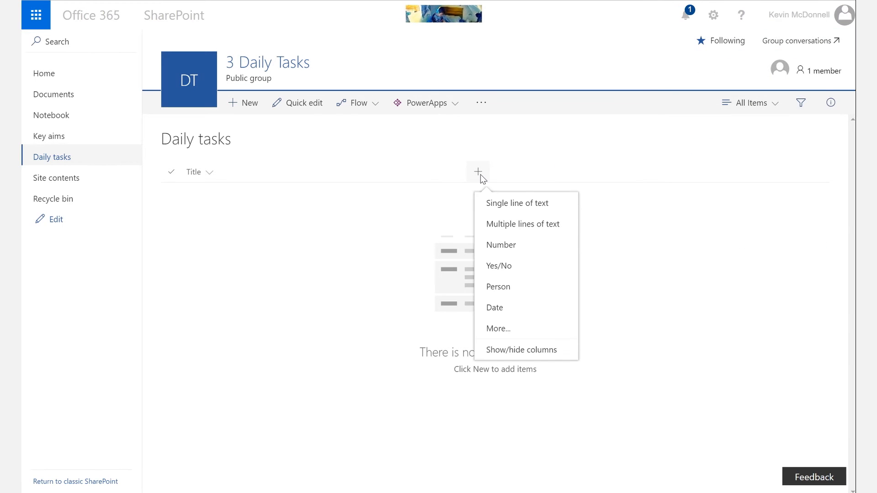
left_click(506, 331)
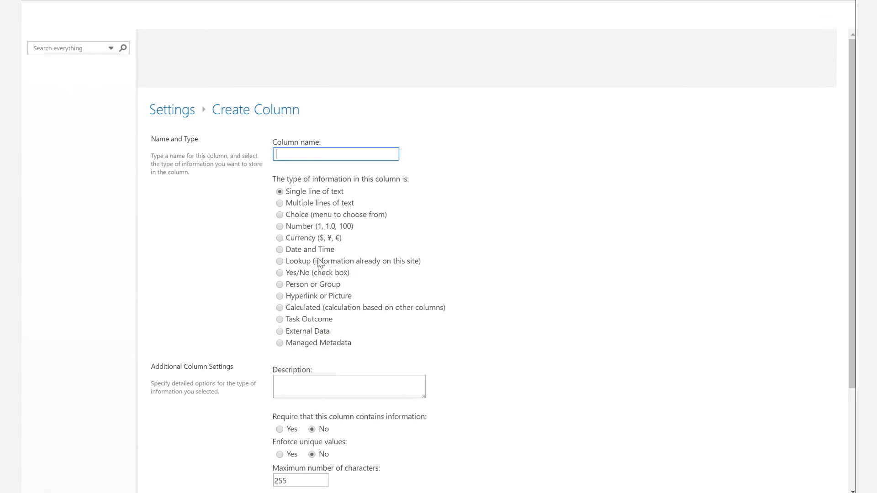
left_click(280, 261)
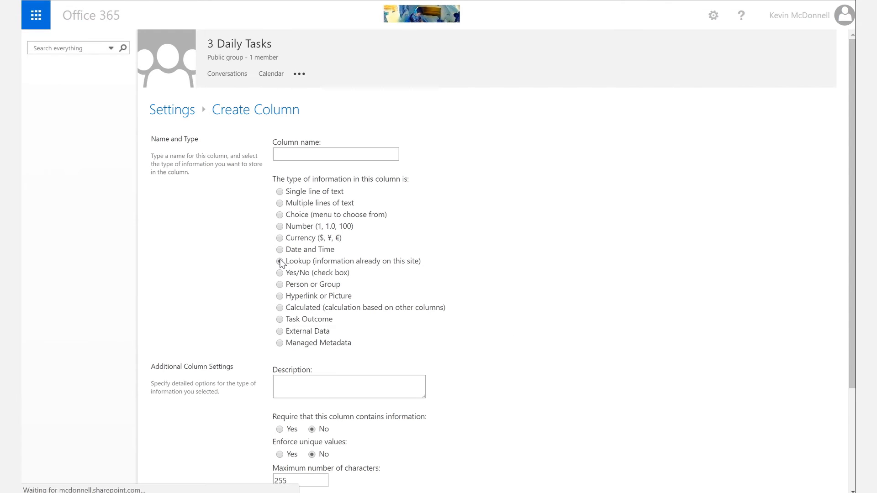
left_click(303, 154)
type("K")
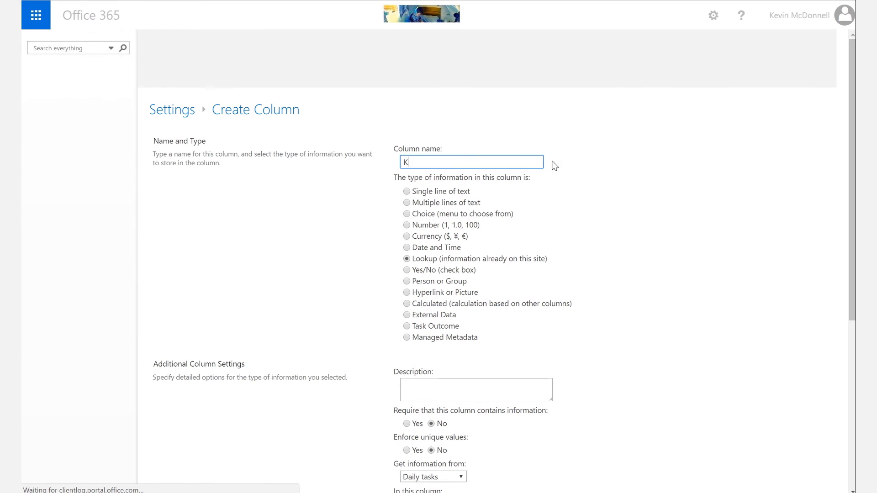
type("ey aim")
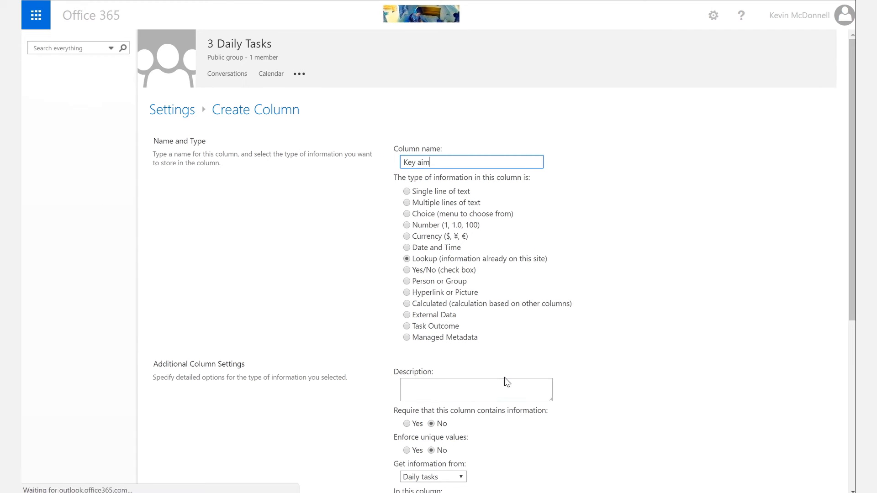
Make the lookup column get its information from the Aim column of the Key aims list and create it.
scroll(647, 422, "down", 4)
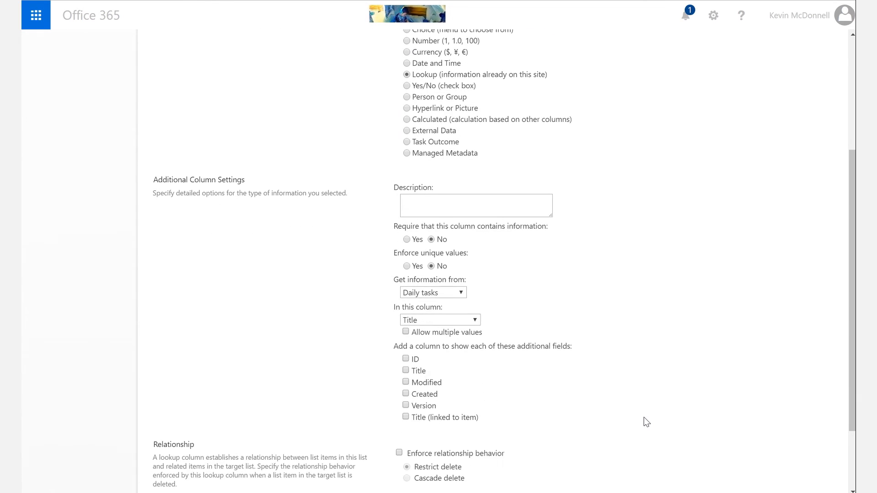
left_click(461, 292)
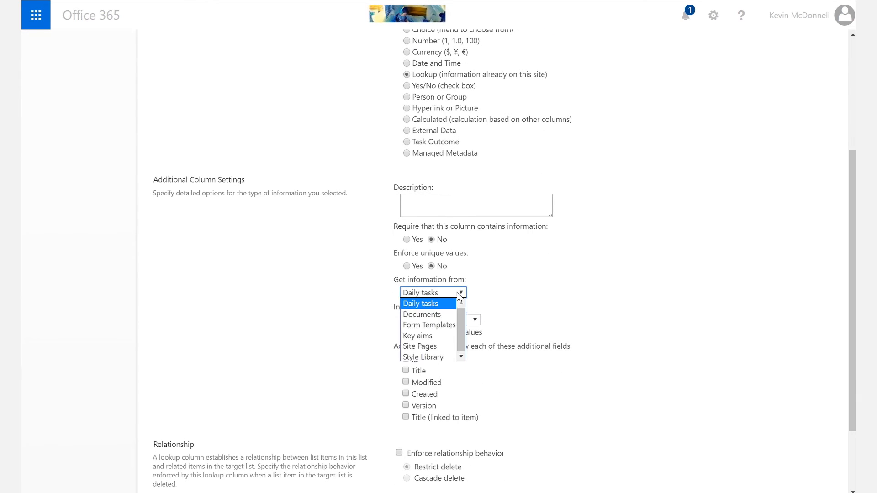
left_click(437, 335)
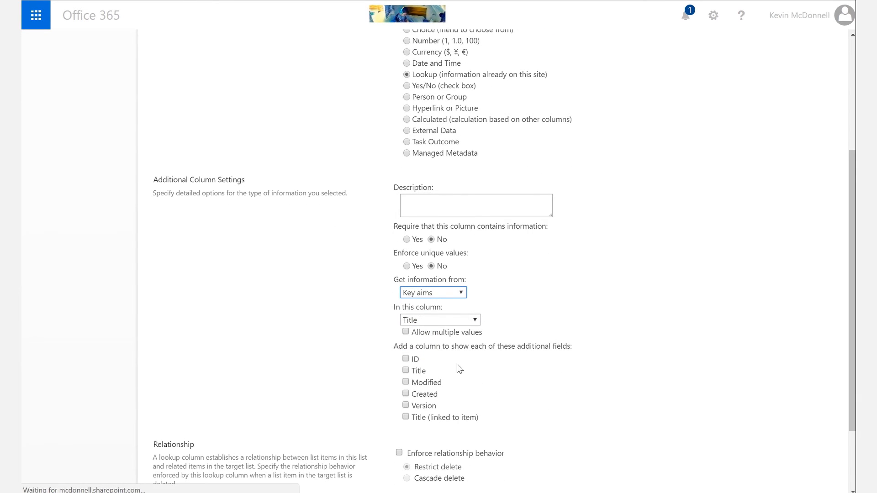
scroll(638, 366, "down", 5)
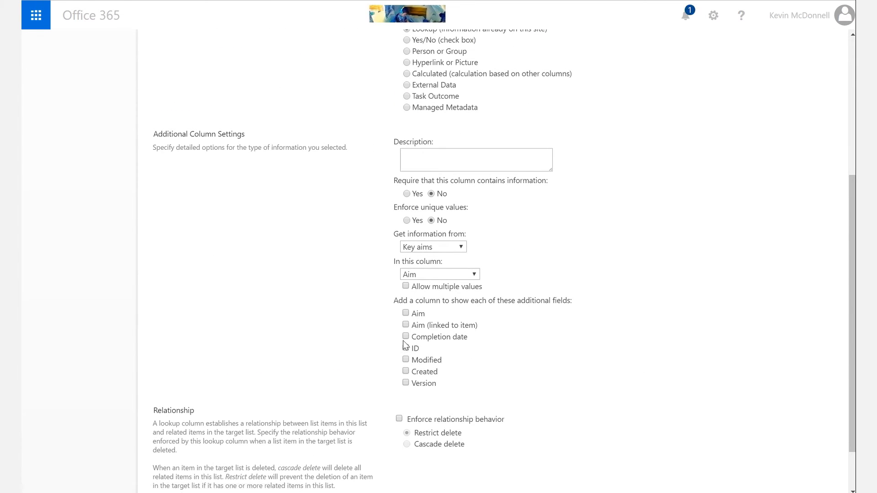
scroll(582, 419, "down", 2)
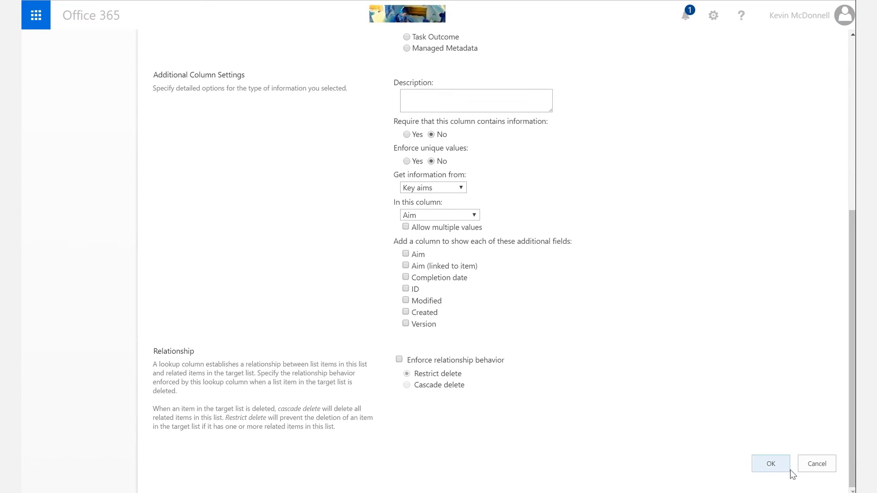
left_click(771, 464)
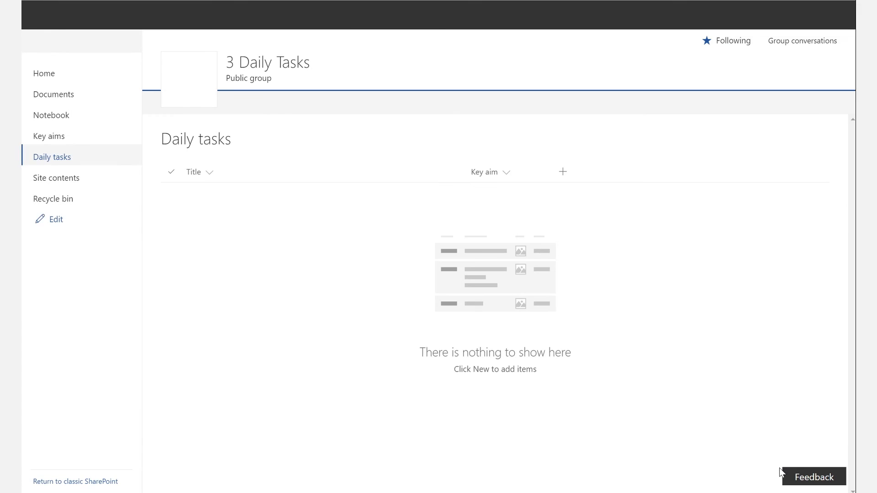
Add a date column named "Task date" to the Daily tasks list.
left_click(565, 173)
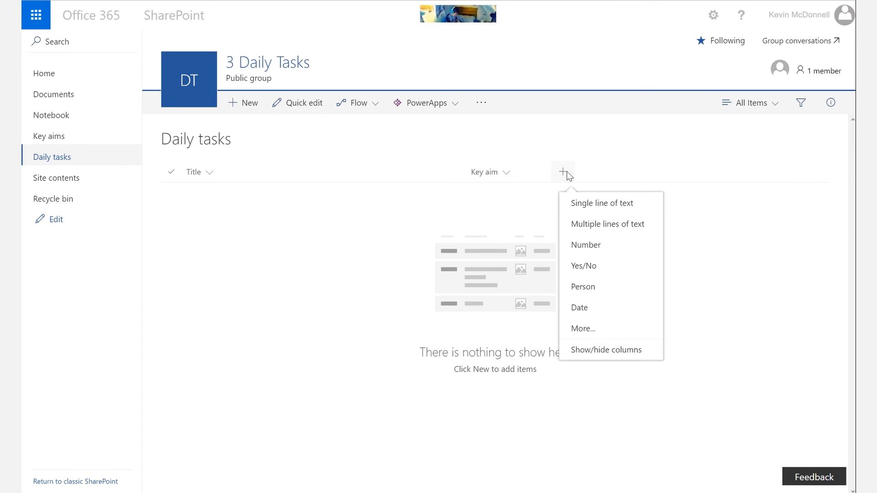
left_click(585, 308)
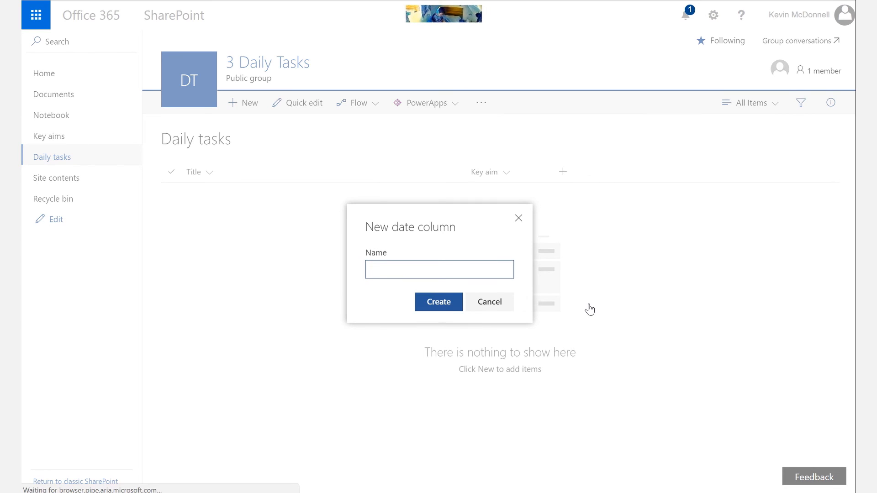
type("Task d")
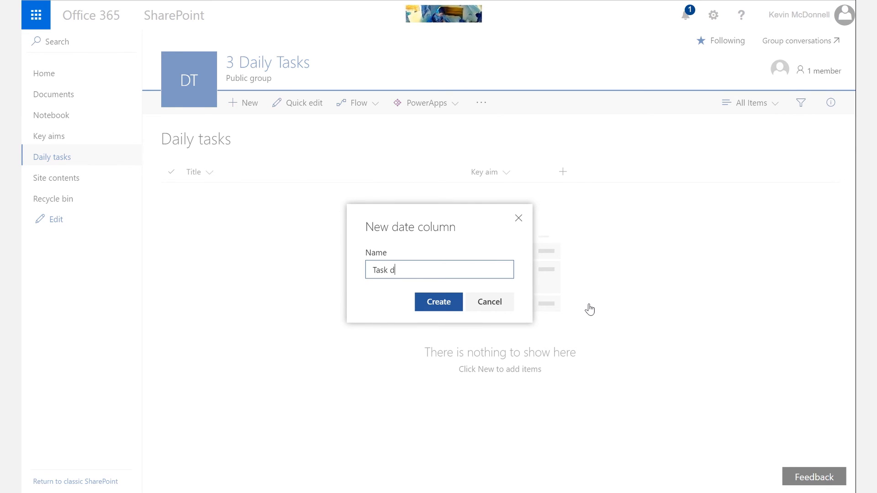
type("ate")
left_click(440, 302)
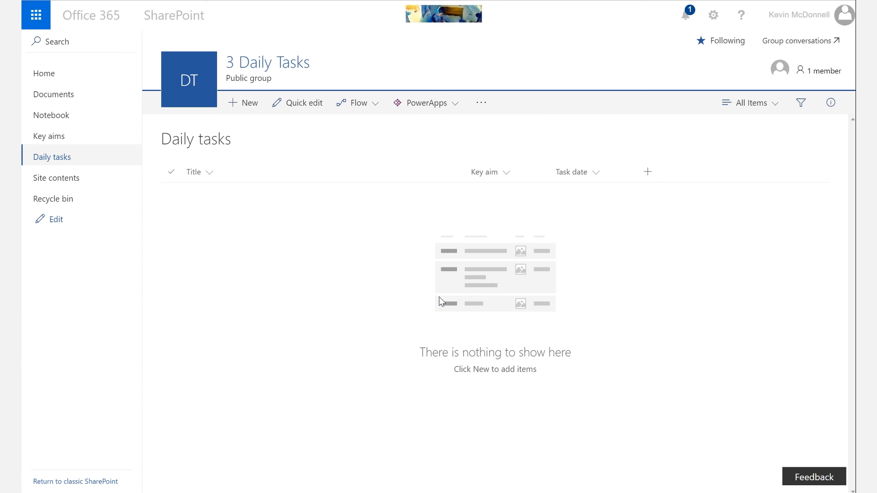
Add a yes/no column named "Completed" to the Daily tasks list.
left_click(648, 173)
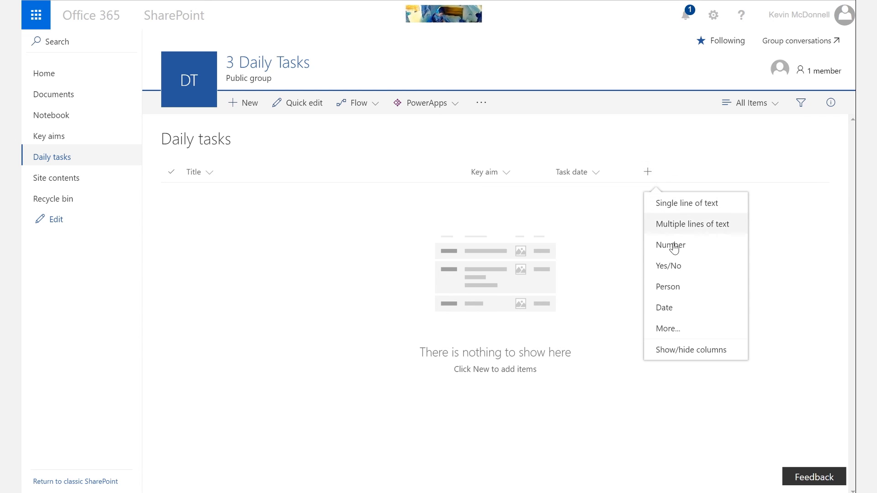
left_click(676, 271)
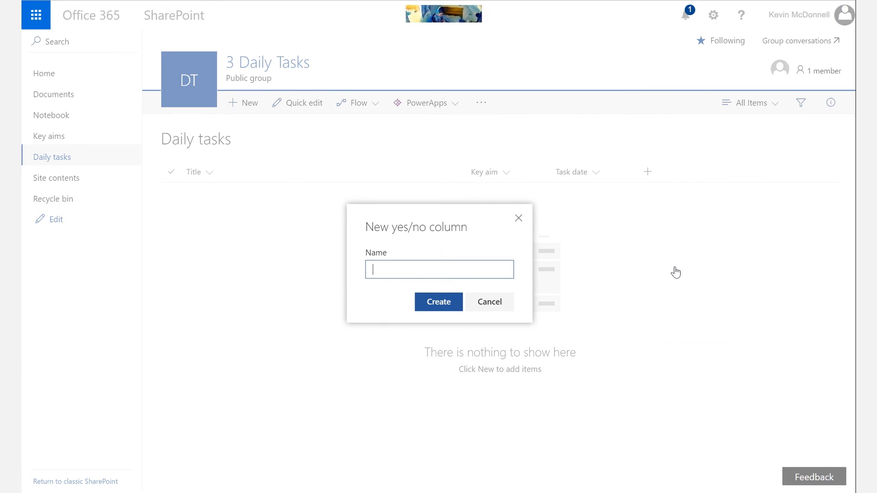
type("Completed")
left_click(429, 299)
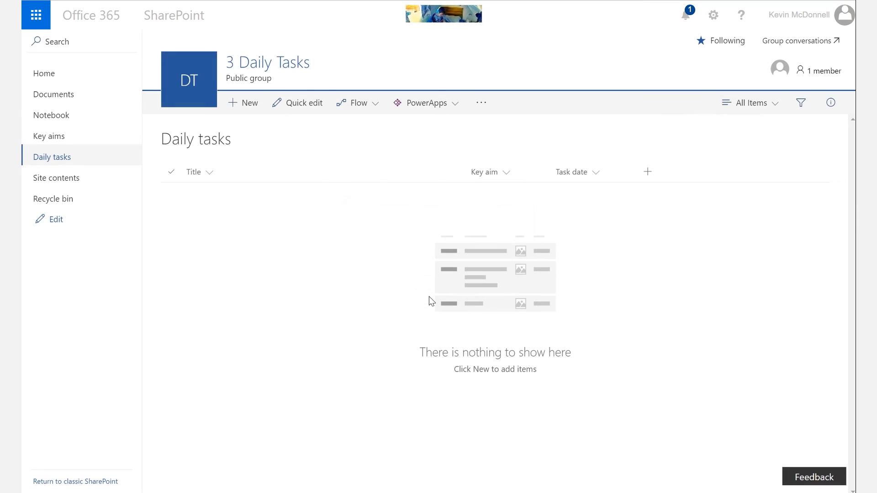